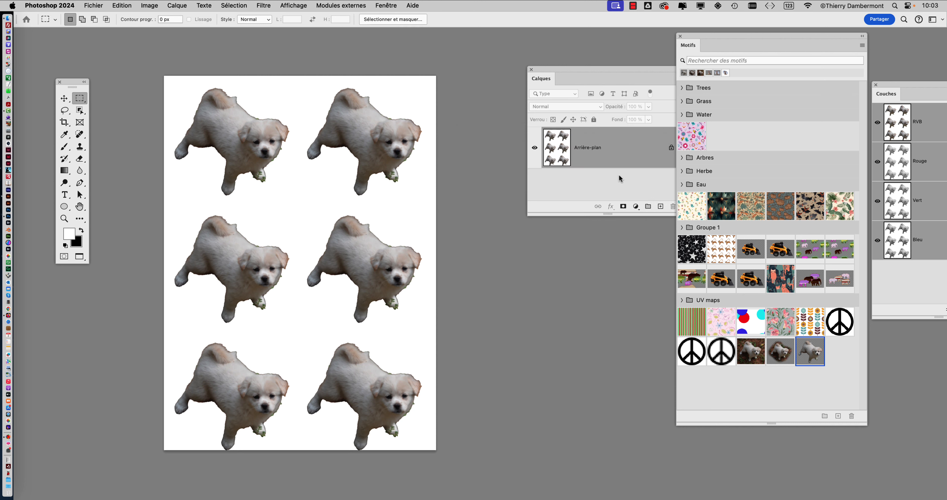
Undo the last regular fill and start a pattern fill with the puppy motif using the Remplissage aléatoire script
{"action": "key", "text": "super+z"}
{"action": "key", "text": "shift+F5"}
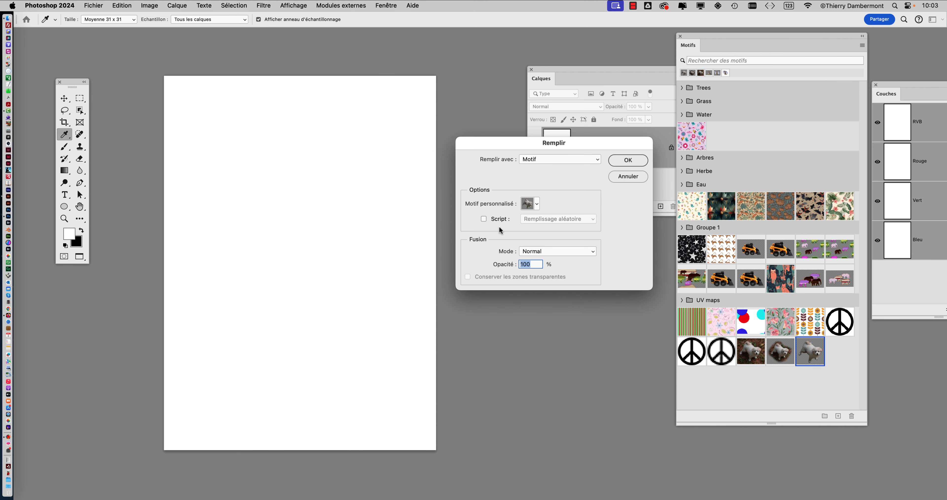
{"action": "left_click", "coordinate": [628, 160]}
{"action": "left_click_drag", "start_coordinate": [437, 139], "coordinate": [578, 129]}
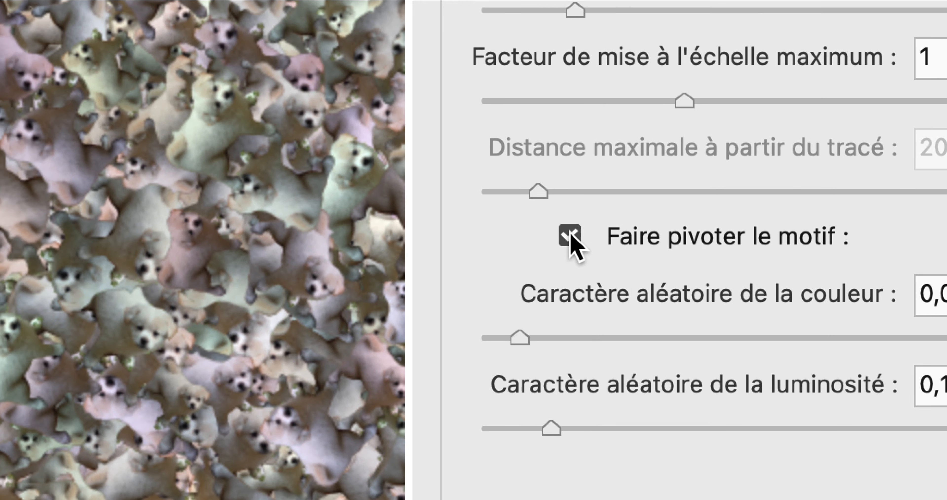
Turn off pattern rotation (Faire pivoter le motif) and set the colour randomness of the random fill to 0,26
{"action": "left_click", "coordinate": [353, 242]}
{"action": "left_click", "coordinate": [571, 235]}
{"action": "left_click", "coordinate": [571, 235]}
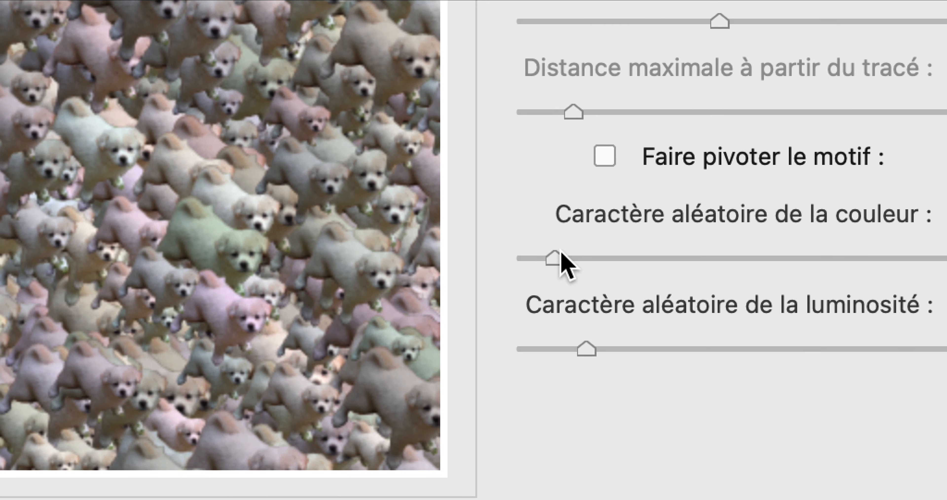
{"action": "left_click_drag", "start_coordinate": [562, 253], "coordinate": [529, 257]}
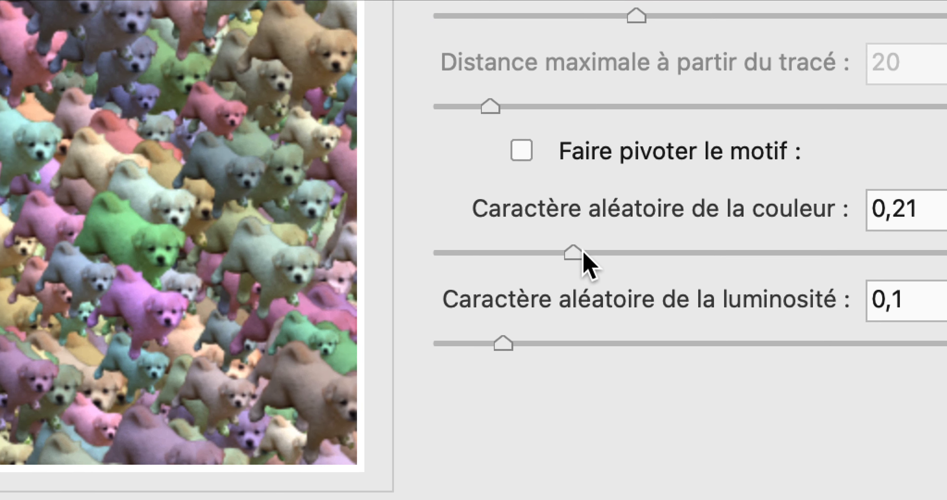
{"action": "left_click_drag", "start_coordinate": [583, 251], "coordinate": [613, 253]}
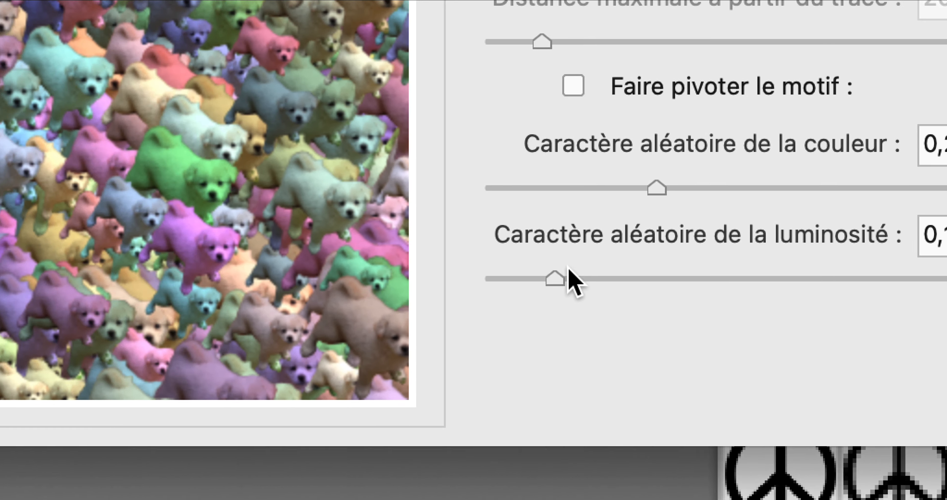
Try several brightness randomness values for the random fill, starting with 0, and settle on 0,48
{"action": "left_click_drag", "start_coordinate": [469, 300], "coordinate": [413, 298]}
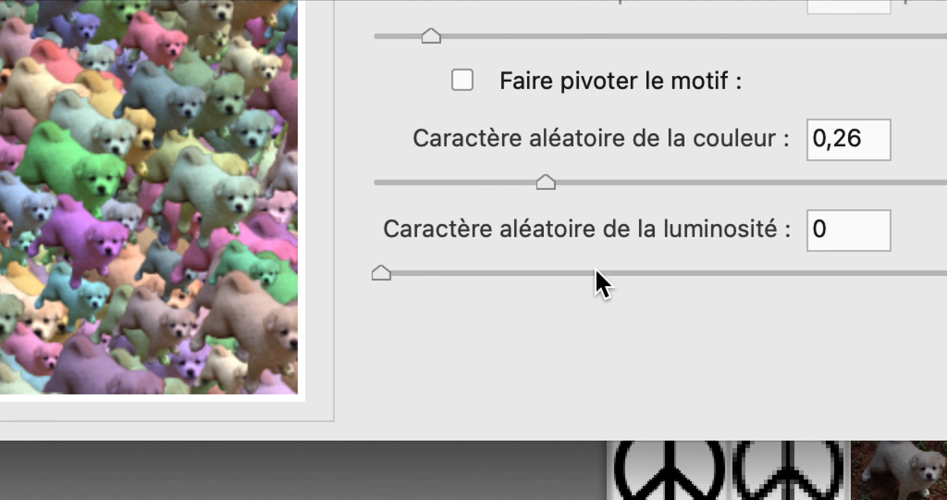
{"action": "left_click", "coordinate": [766, 275]}
{"action": "left_click", "coordinate": [633, 283]}
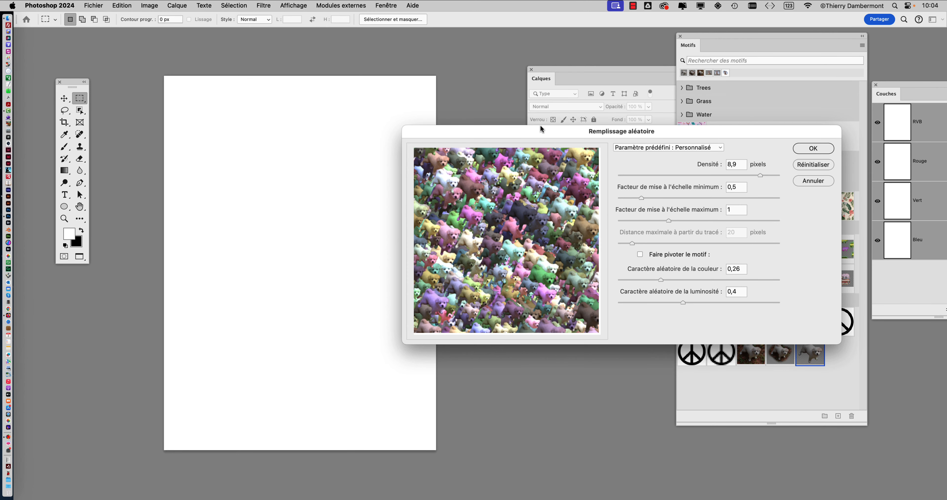
{"action": "mouse_move", "coordinate": [683, 302]}
{"action": "left_mouse_down"}
{"action": "mouse_move", "coordinate": [672, 302]}
{"action": "mouse_move", "coordinate": [716, 301]}
{"action": "mouse_move", "coordinate": [697, 302]}
{"action": "left_mouse_up"}
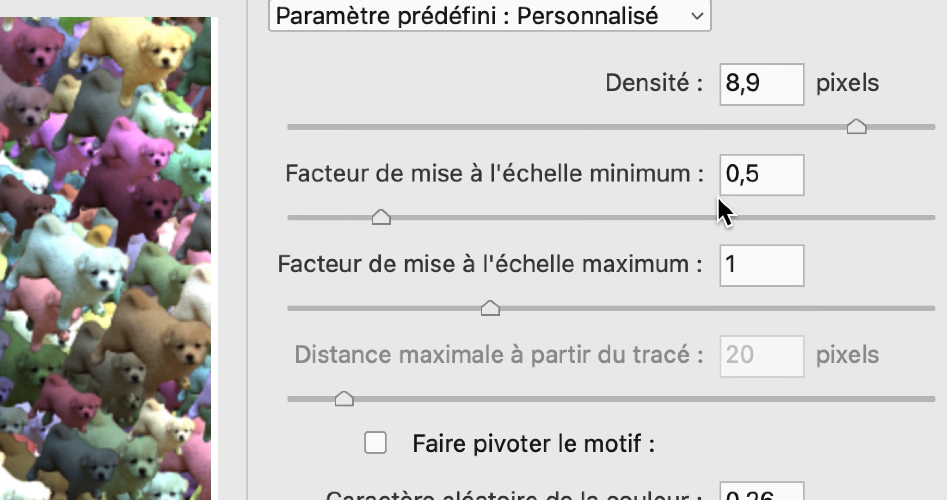
Set the random fill's minimum scale factor to 1, matching the maximum scale factor of 1
{"action": "double_click", "coordinate": [726, 179]}
{"action": "type", "text": "1"}
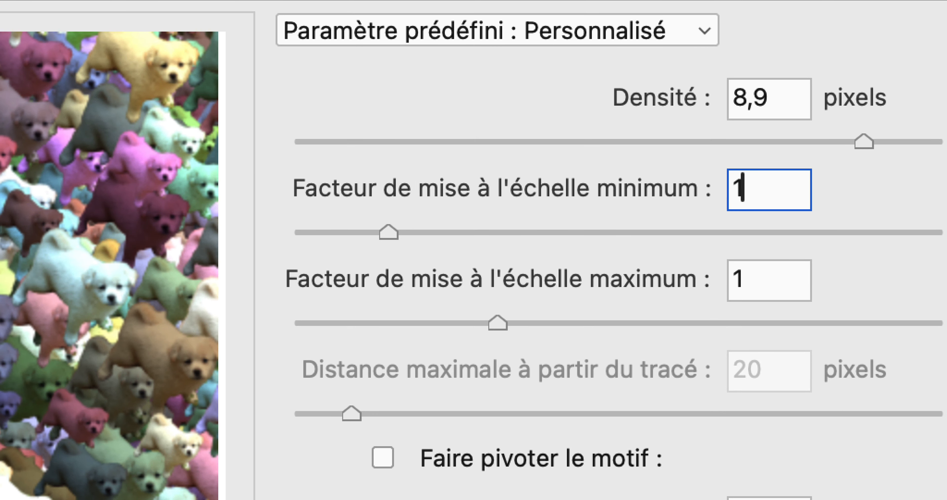
{"action": "key", "text": "Return"}
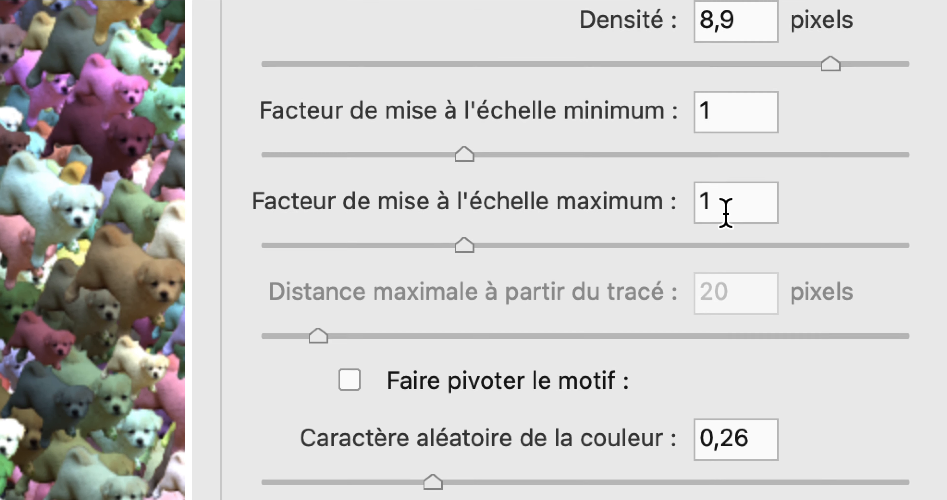
{"action": "left_click", "coordinate": [725, 195]}
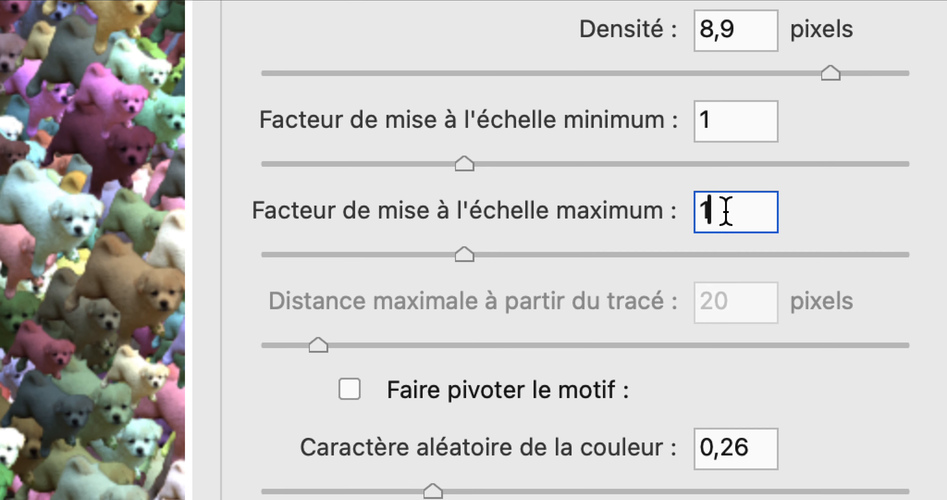
{"action": "left_click", "coordinate": [725, 103]}
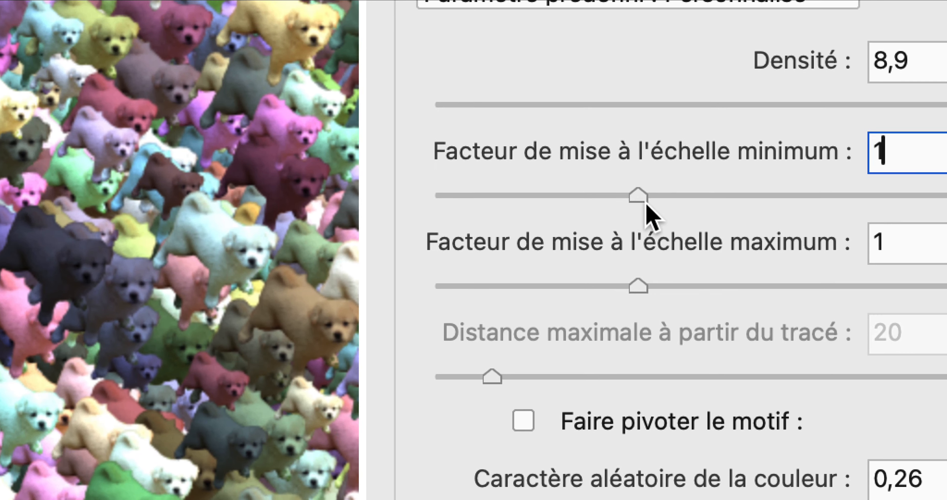
Set the random fill's minimum scale factor to 0,57 and its maximum scale factor to 1,19
{"action": "left_click_drag", "start_coordinate": [644, 200], "coordinate": [613, 201]}
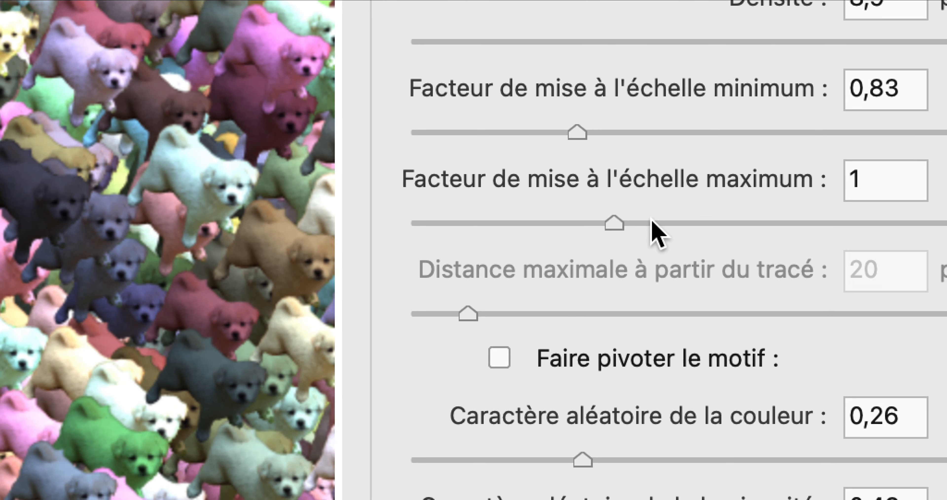
{"action": "left_click_drag", "start_coordinate": [718, 296], "coordinate": [716, 295]}
{"action": "left_click_drag", "start_coordinate": [652, 222], "coordinate": [619, 203]}
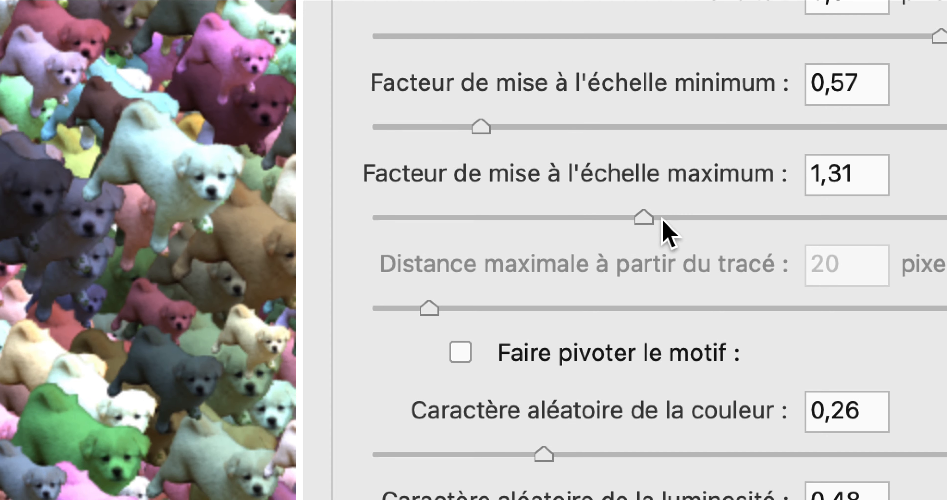
{"action": "left_click", "coordinate": [663, 225]}
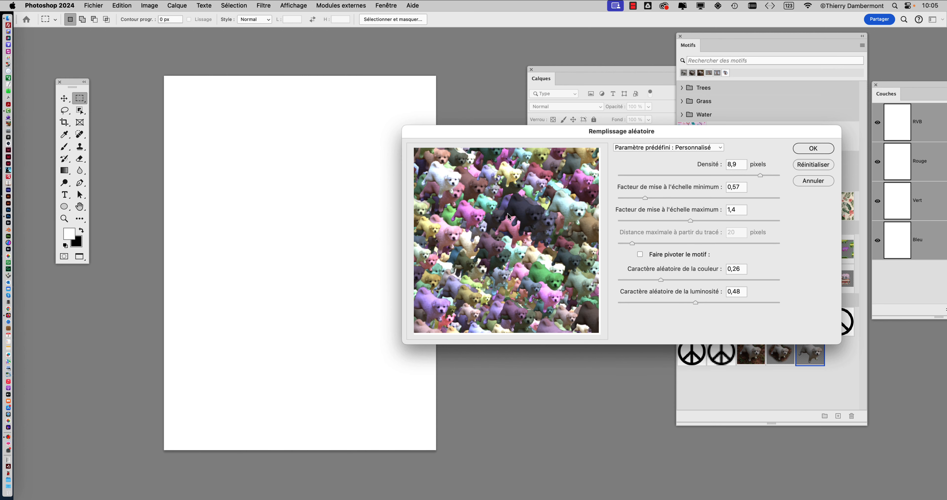
{"action": "left_click", "coordinate": [679, 219]}
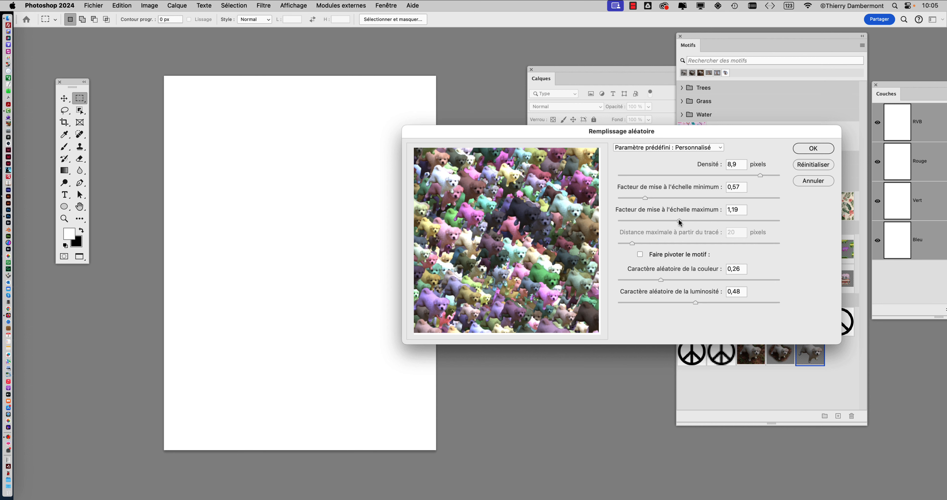
Adjust the random fill's density to 8,8 pixels and its minimum scale factor to 0,72
{"action": "left_click", "coordinate": [650, 197]}
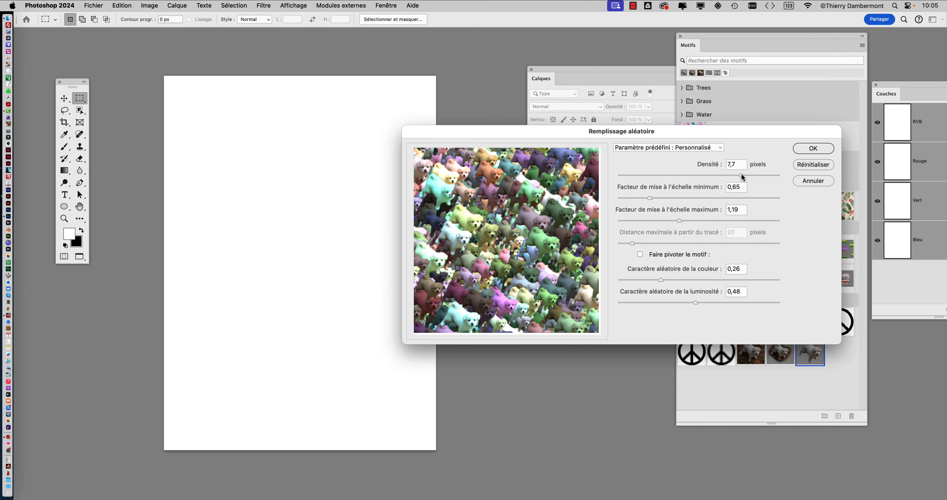
{"action": "left_click", "coordinate": [756, 175]}
{"action": "left_click_drag", "start_coordinate": [761, 175], "coordinate": [763, 176]}
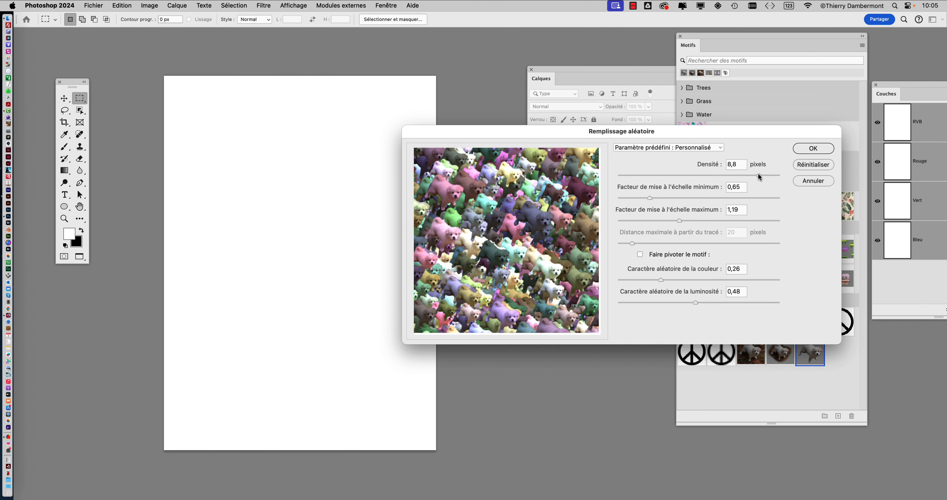
{"action": "left_click", "coordinate": [665, 198]}
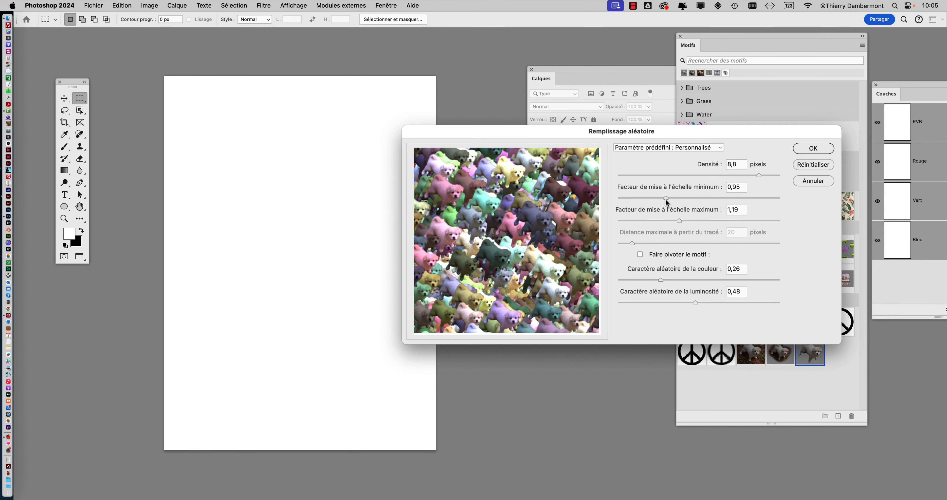
{"action": "left_click_drag", "start_coordinate": [663, 198], "coordinate": [654, 199]}
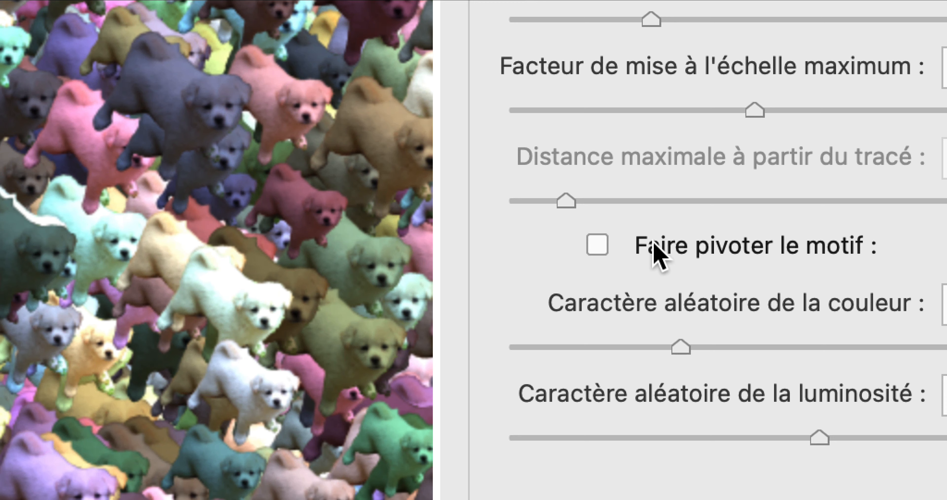
Compare the preview with and without pattern rotation, and leave Faire pivoter le motif turned on
{"action": "left_click", "coordinate": [655, 419]}
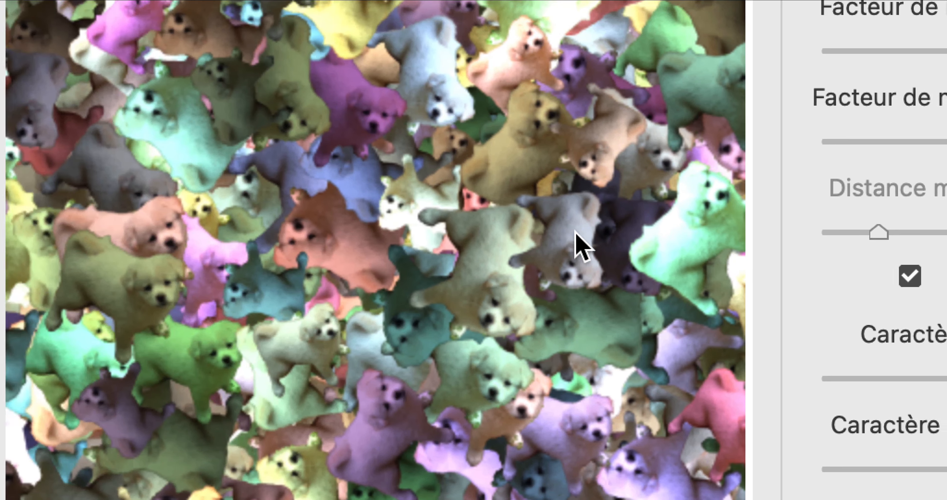
{"action": "left_click", "coordinate": [910, 276]}
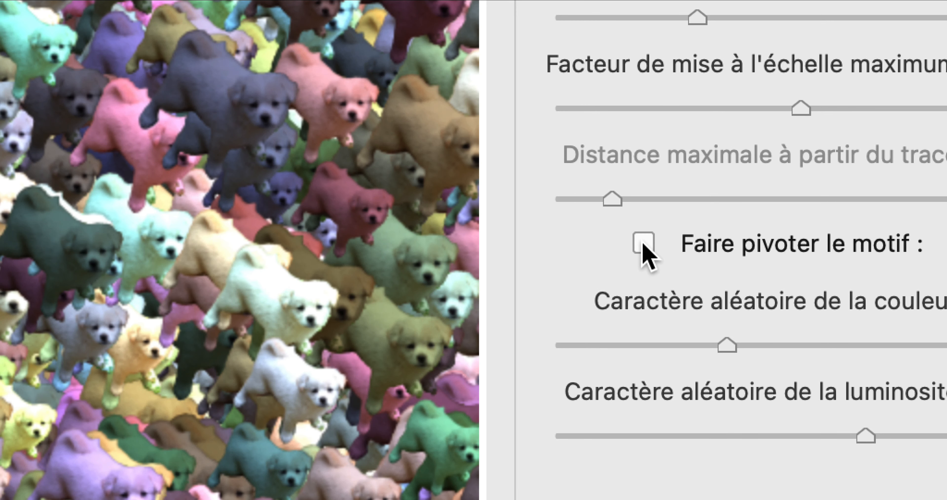
{"action": "left_click", "coordinate": [644, 250]}
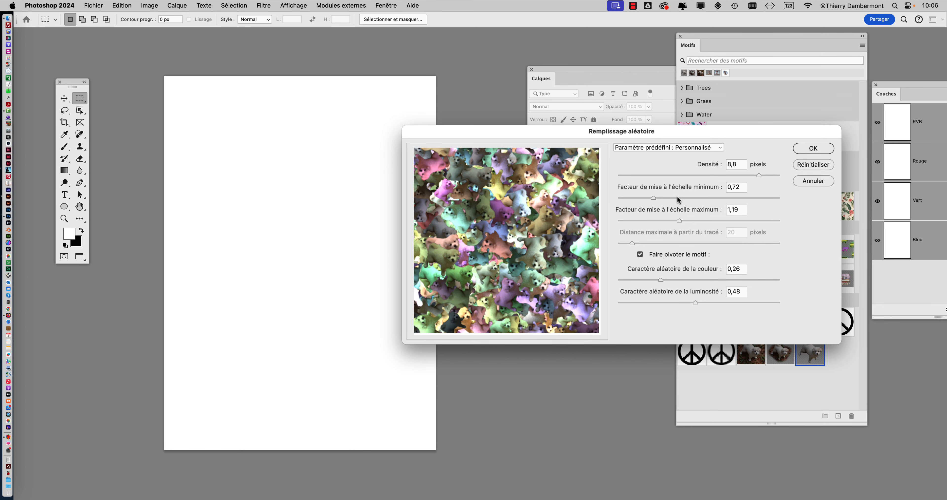
Set the minimum scale factor to 0,29 and the maximum to 0,8, and apply the random fill to the page
{"action": "left_click", "coordinate": [669, 198]}
{"action": "left_click", "coordinate": [711, 221]}
{"action": "left_click", "coordinate": [643, 198]}
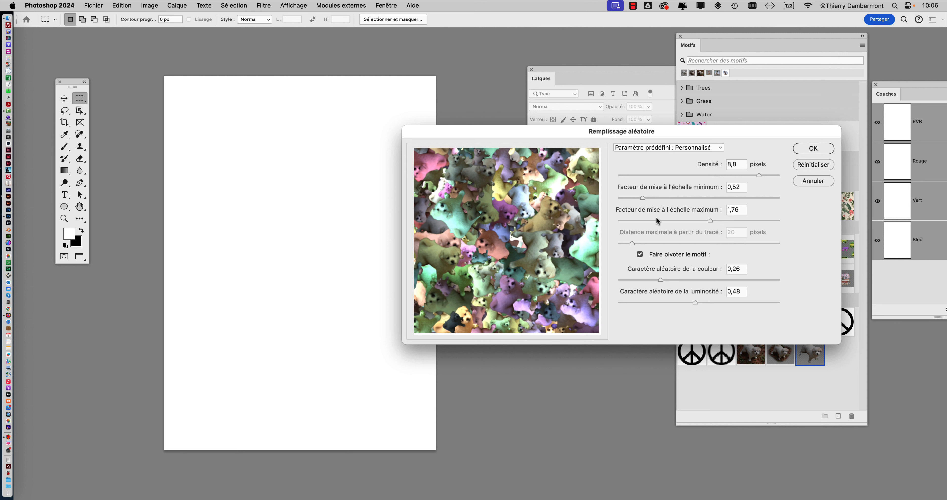
{"action": "left_click", "coordinate": [657, 220]}
{"action": "left_click", "coordinate": [630, 198]}
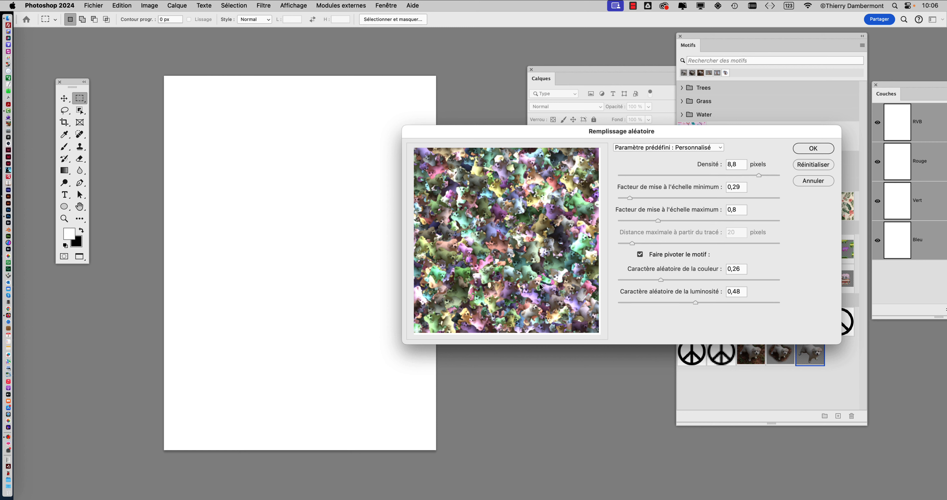
{"action": "left_click", "coordinate": [805, 149]}
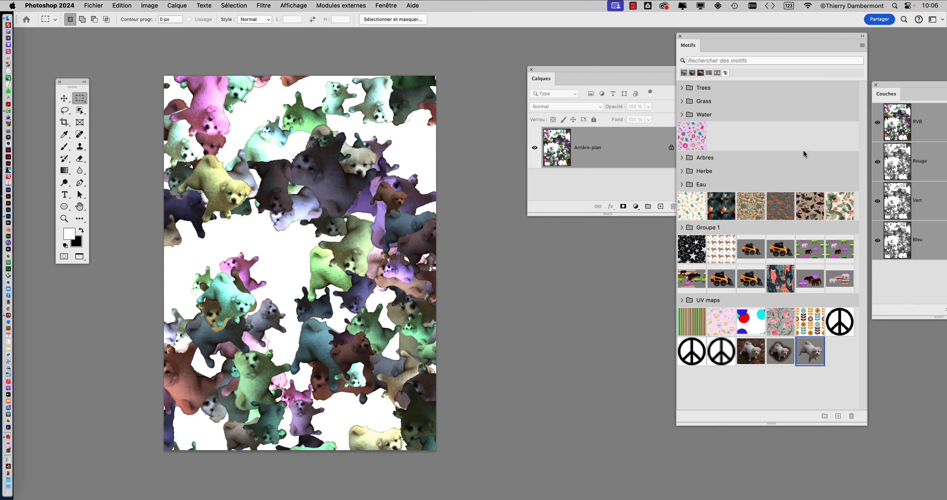
Apply the scripted random puppy fill two more times with the same settings to cover more of the white background
{"action": "key", "text": "shift+F5"}
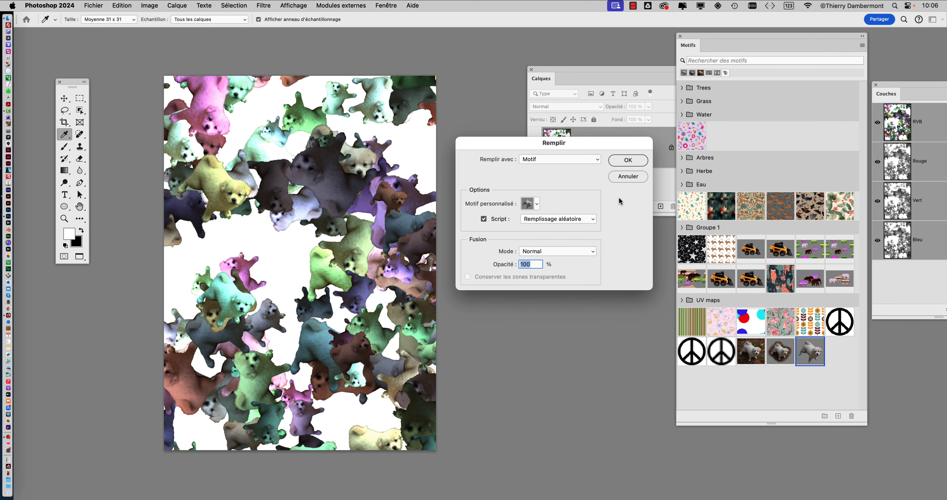
{"action": "left_click", "coordinate": [628, 162]}
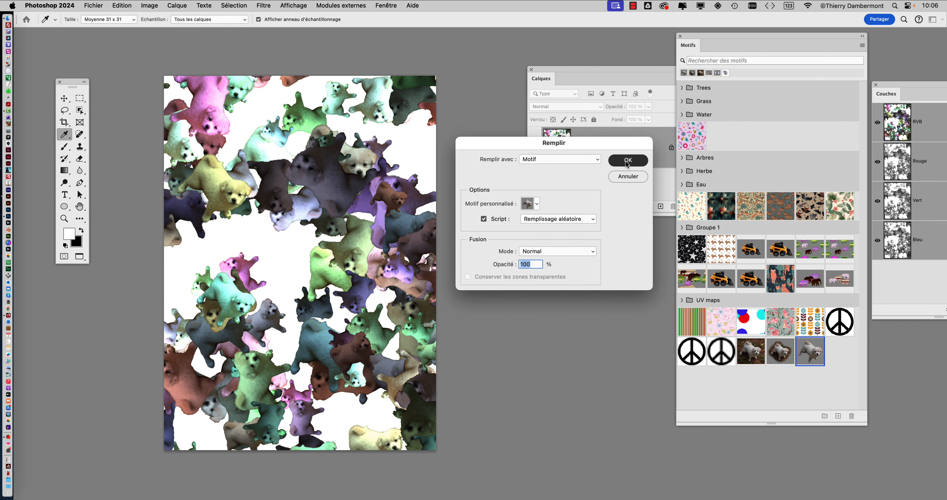
{"action": "left_click", "coordinate": [666, 162]}
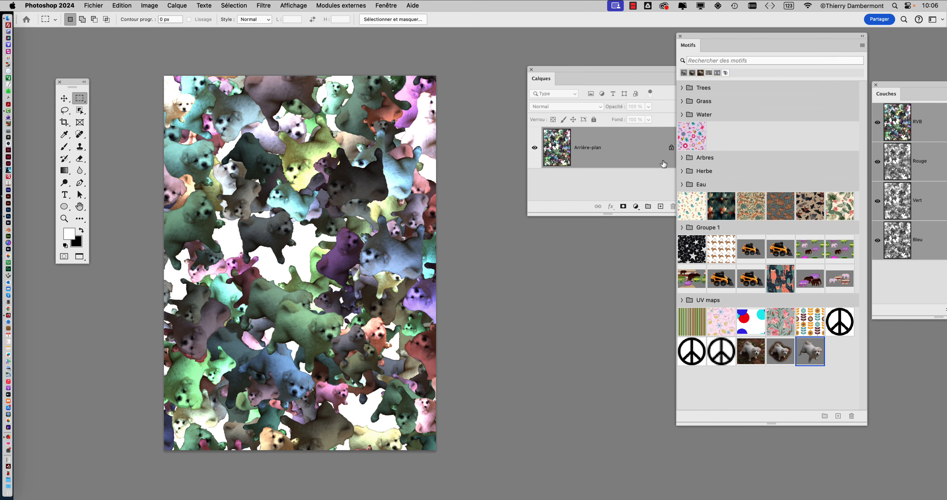
{"action": "key", "text": "shift+F5"}
{"action": "left_click", "coordinate": [640, 161]}
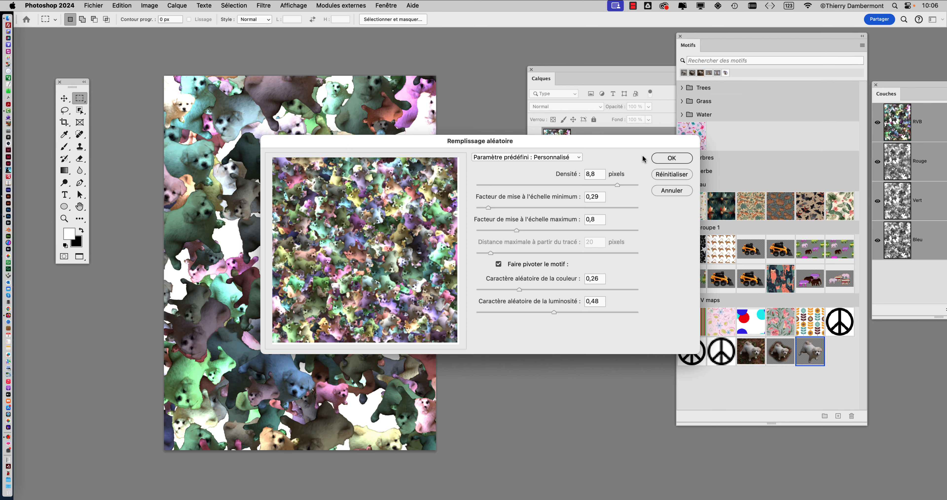
{"action": "left_click", "coordinate": [672, 158]}
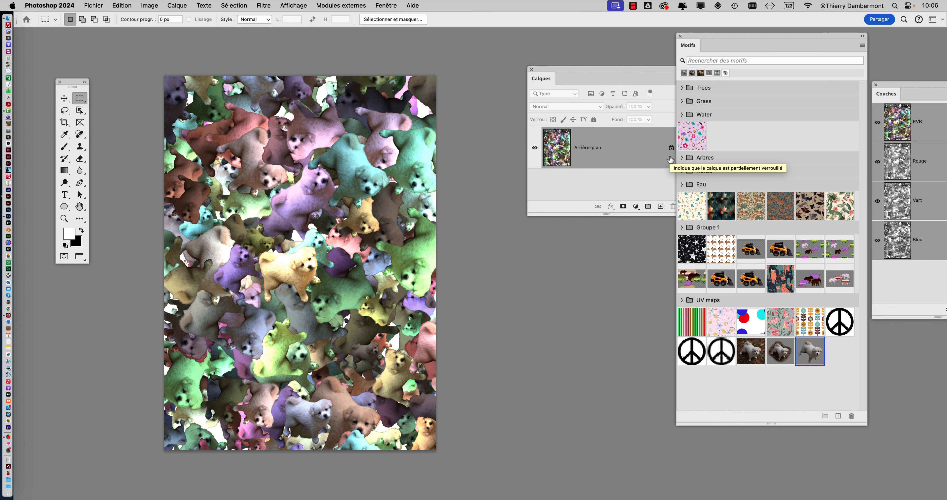
Try another random puppy fill over the page with the same script settings
{"action": "key", "text": "shift+F5"}
{"action": "left_click", "coordinate": [640, 161]}
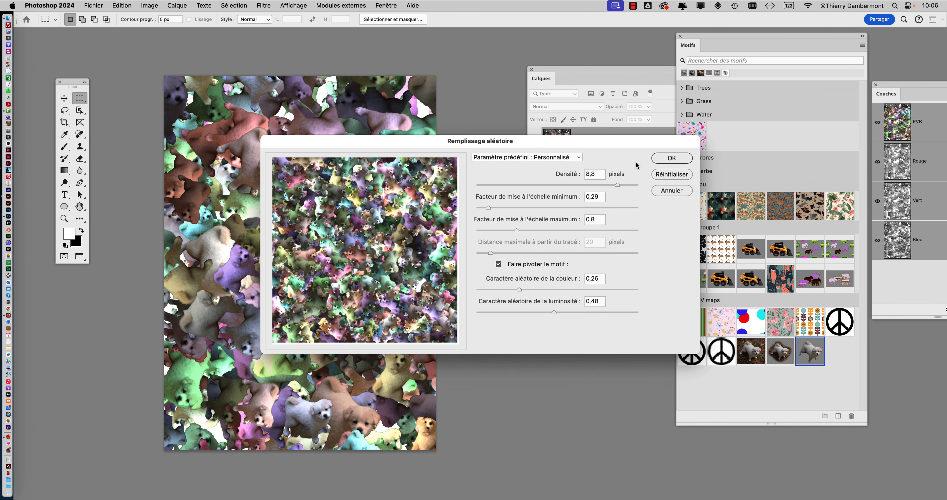
{"action": "left_click", "coordinate": [673, 159]}
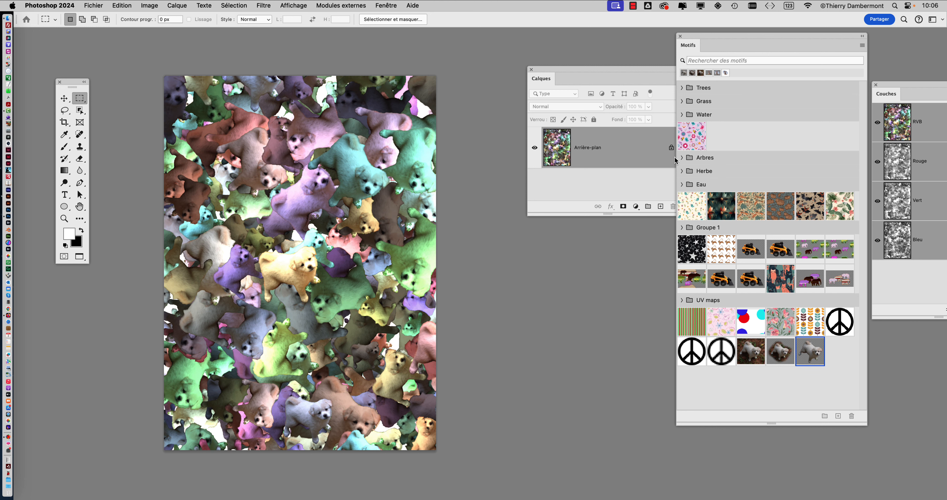
Examine the overlapping coloured puppies near the centre of the page up close
{"action": "scroll", "coordinate": [337, 264], "scroll_direction": "up", "scroll_amount": 4}
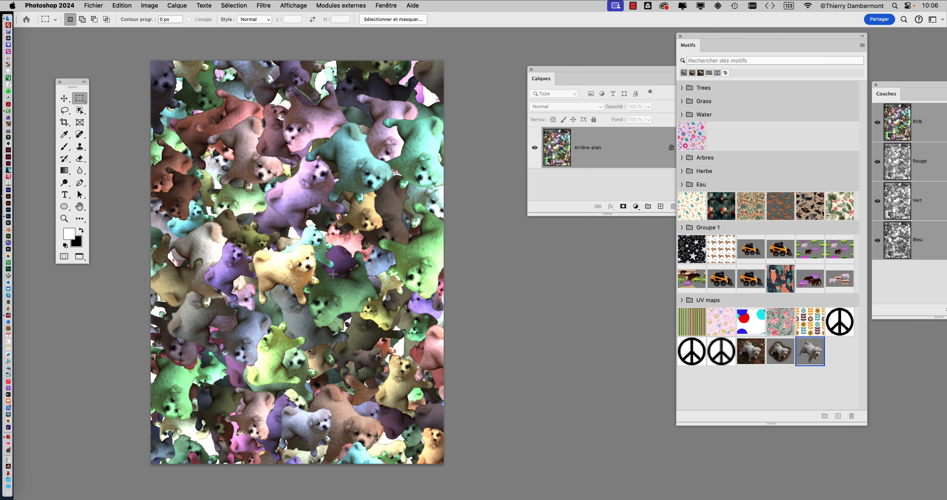
{"action": "scroll", "coordinate": [265, 283], "scroll_direction": "up", "scroll_amount": 5}
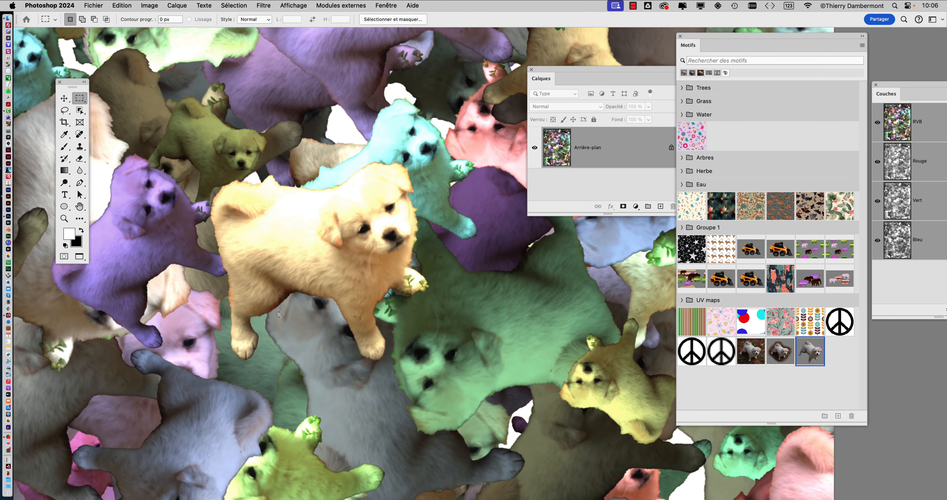
Examine the overlapping coloured puppies from the page's lower edge to its upper part, then as a whole
{"action": "left_click_drag", "start_coordinate": [298, 308], "coordinate": [307, 266]}
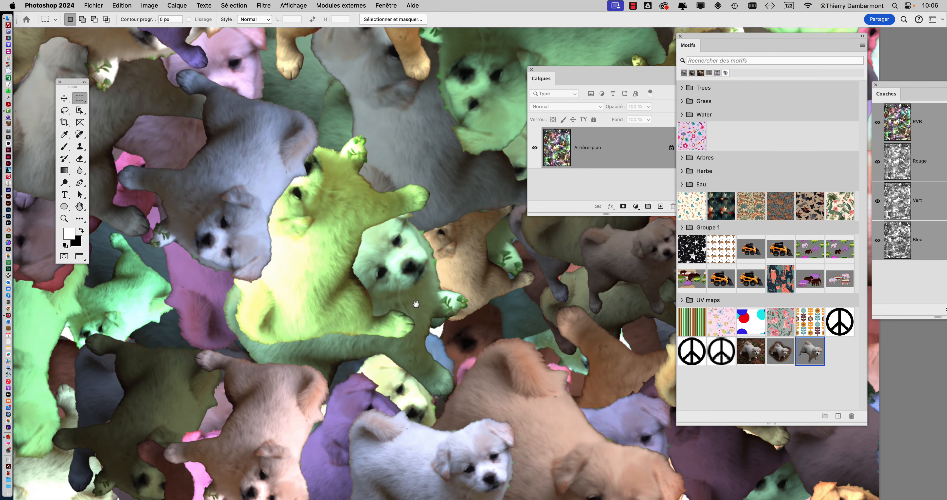
{"action": "left_click_drag", "start_coordinate": [416, 304], "coordinate": [355, 191]}
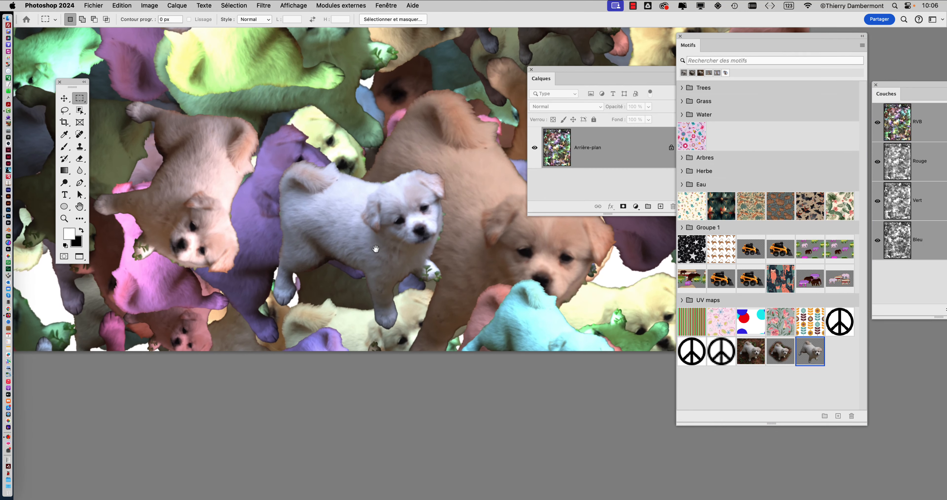
{"action": "left_click_drag", "start_coordinate": [344, 251], "coordinate": [366, 258]}
{"action": "left_click_drag", "start_coordinate": [340, 220], "coordinate": [392, 312]}
{"action": "left_click_drag", "start_coordinate": [422, 265], "coordinate": [383, 317]}
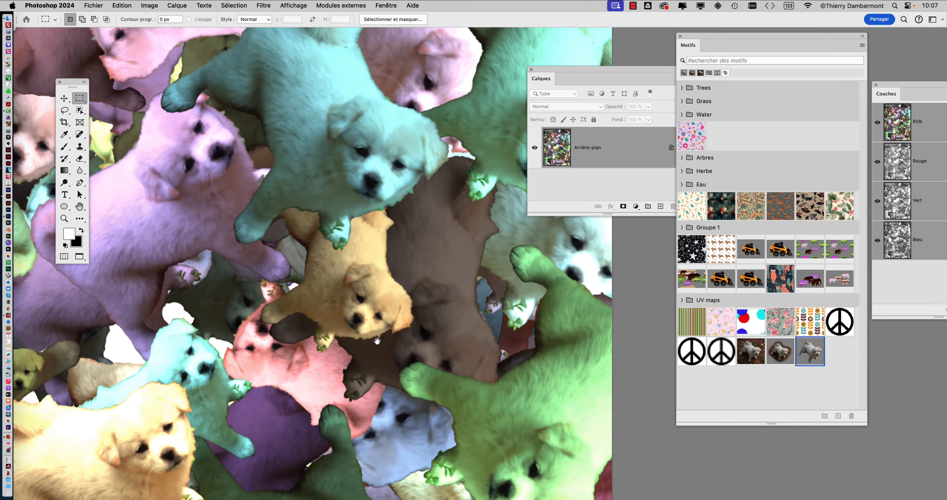
{"action": "left_click_drag", "start_coordinate": [376, 331], "coordinate": [401, 362]}
{"action": "left_click_drag", "start_coordinate": [353, 342], "coordinate": [415, 372]}
{"action": "scroll", "coordinate": [343, 337], "scroll_direction": "down", "scroll_amount": 10}
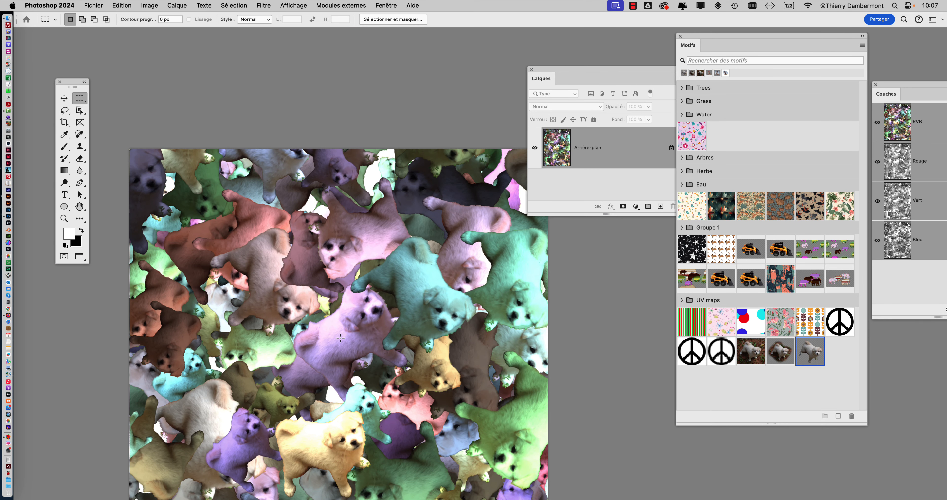
{"action": "scroll", "coordinate": [340, 337], "scroll_direction": "down", "scroll_amount": 3}
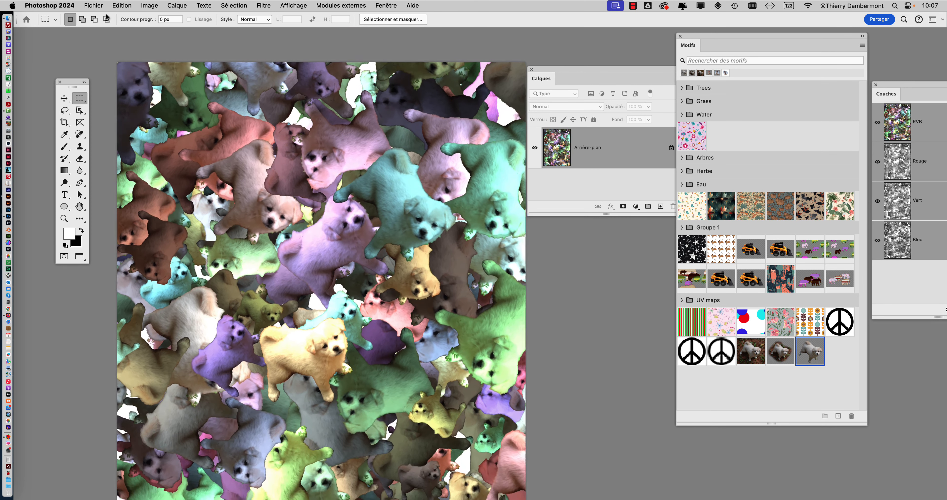
Save the document as remplissage aleatoire - 03.psd in the PHOTOSHOP folder
{"action": "left_click", "coordinate": [93, 6]}
{"action": "left_click", "coordinate": [141, 115]}
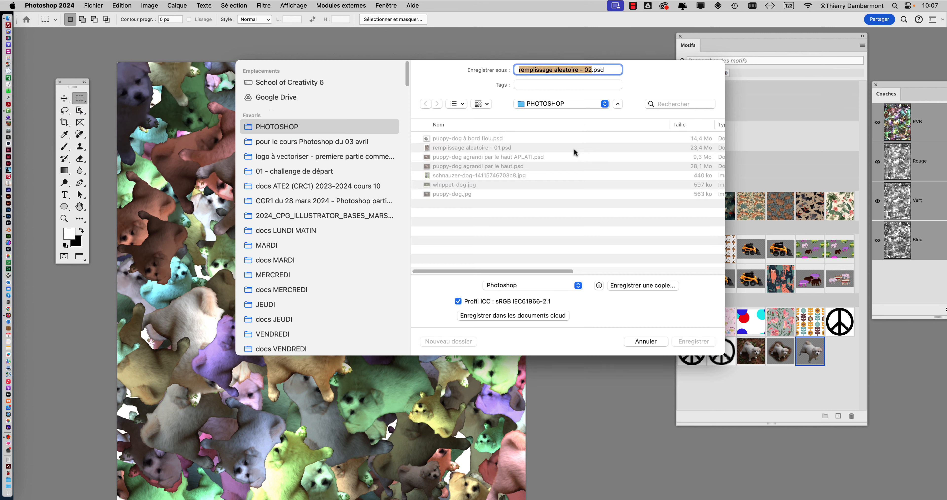
{"action": "left_click", "coordinate": [590, 71]}
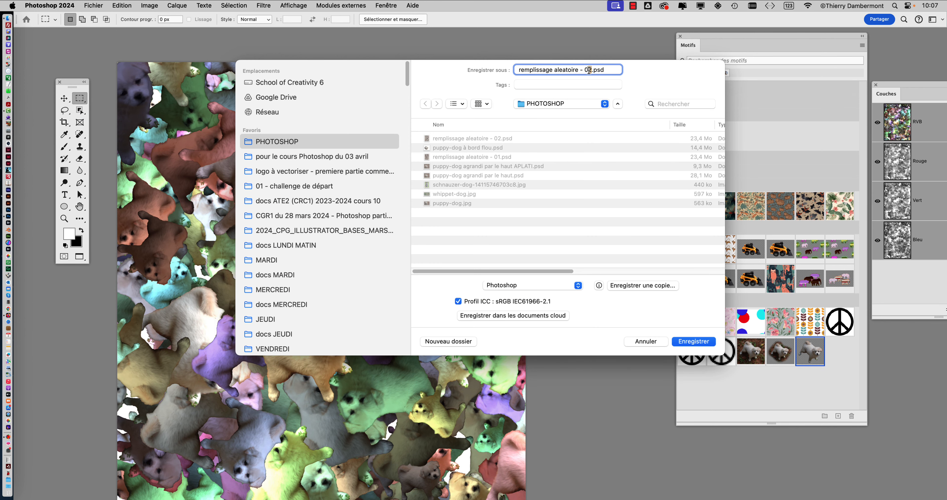
{"action": "key", "text": "Return"}
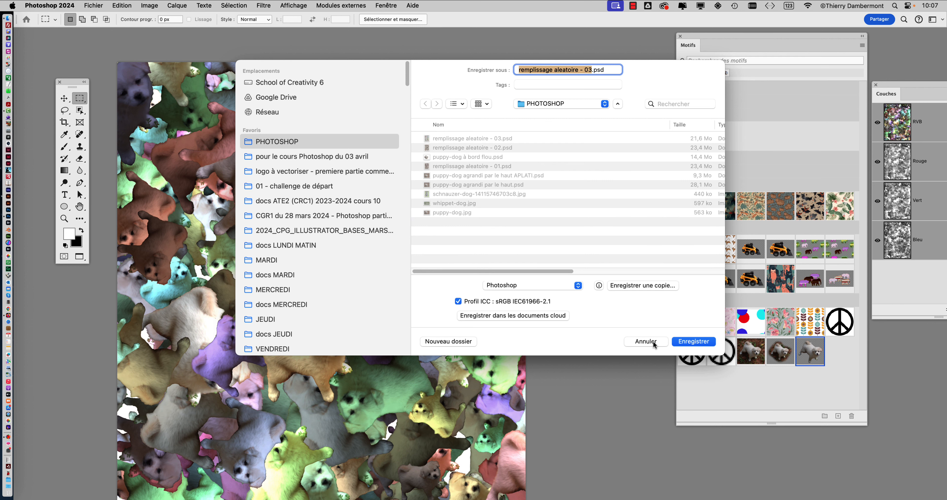
{"action": "left_click", "coordinate": [658, 338]}
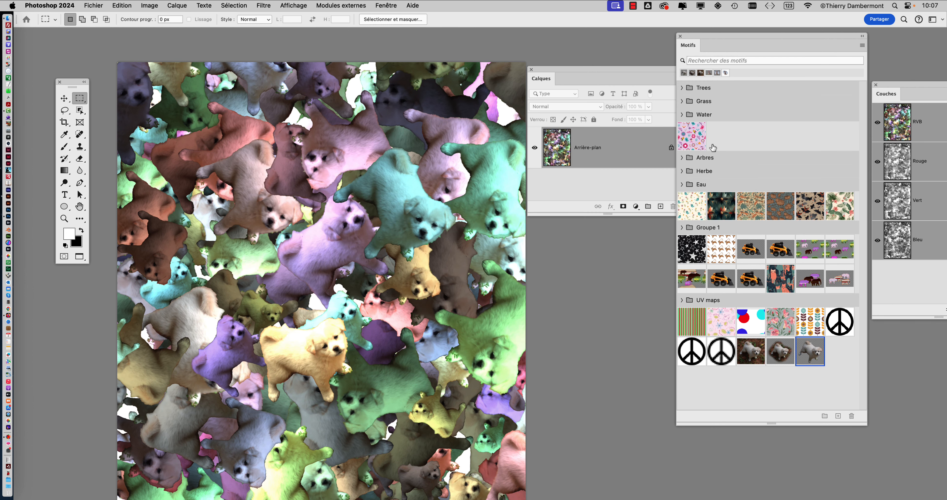
Move the patterns panel clear of the layers panel and convert the Arrière-plan layer to a smart object
{"action": "left_click_drag", "start_coordinate": [695, 39], "coordinate": [759, 37]}
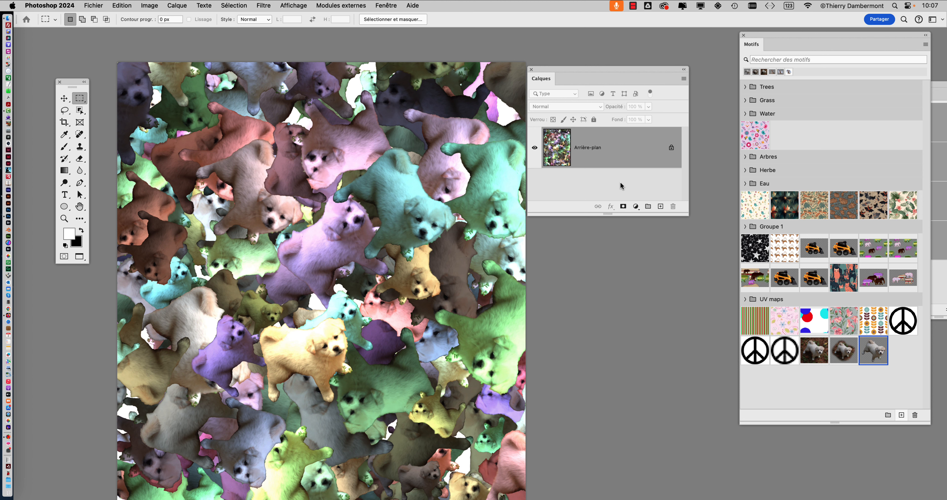
{"action": "scroll", "coordinate": [296, 235], "scroll_direction": "down", "scroll_amount": 2}
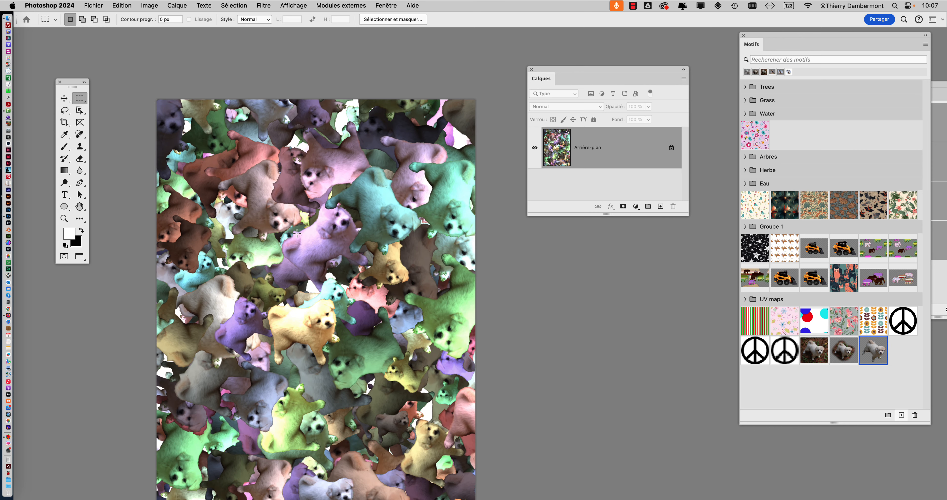
{"action": "left_click_drag", "start_coordinate": [270, 256], "coordinate": [228, 227]}
{"action": "scroll", "coordinate": [234, 218], "scroll_direction": "down", "scroll_amount": 1}
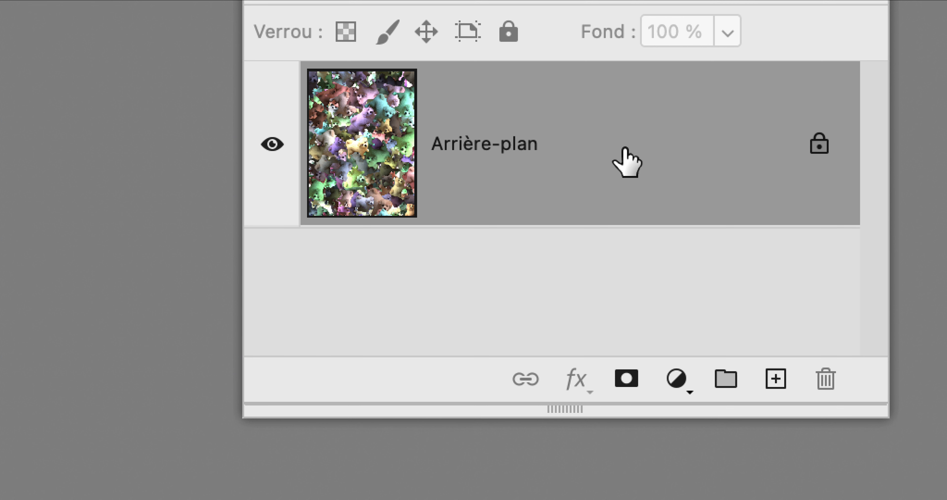
{"action": "right_click", "coordinate": [626, 149]}
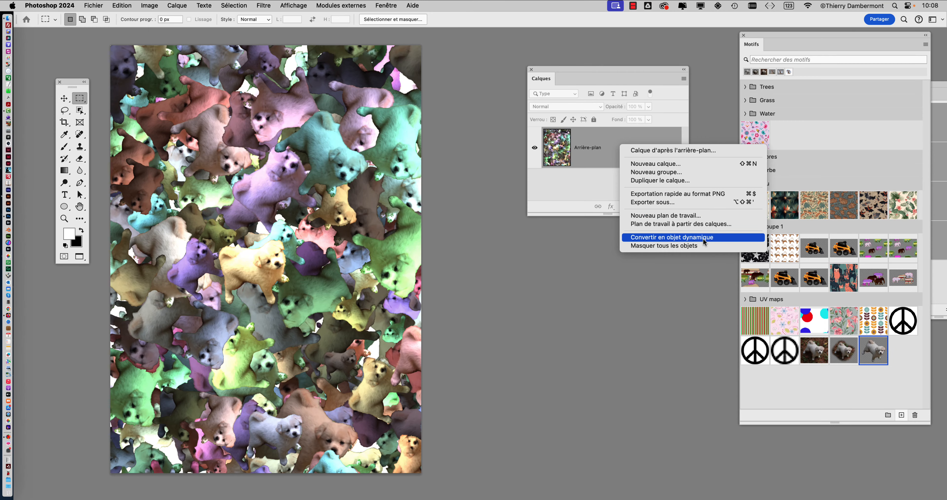
{"action": "left_click", "coordinate": [703, 239]}
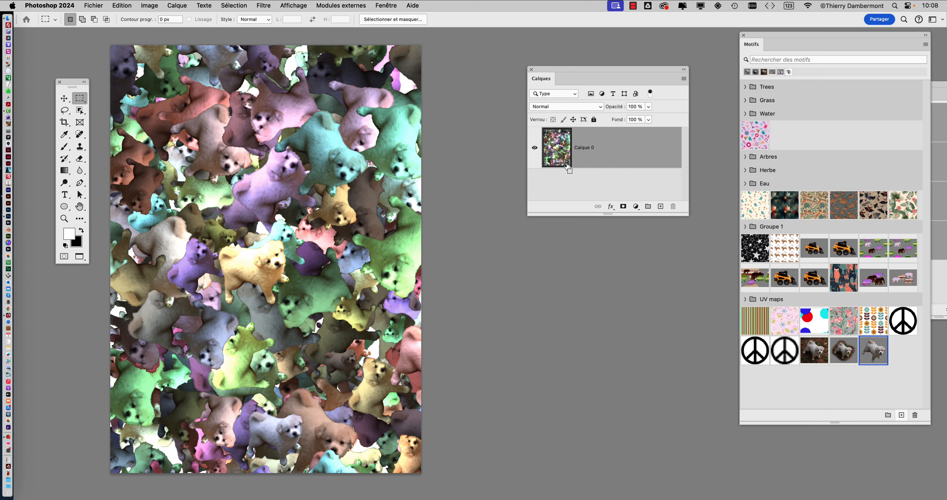
Start the Accentuation sharpening filter on the smart object and set its radius to 0,7 pixels
{"action": "left_click", "coordinate": [264, 5]}
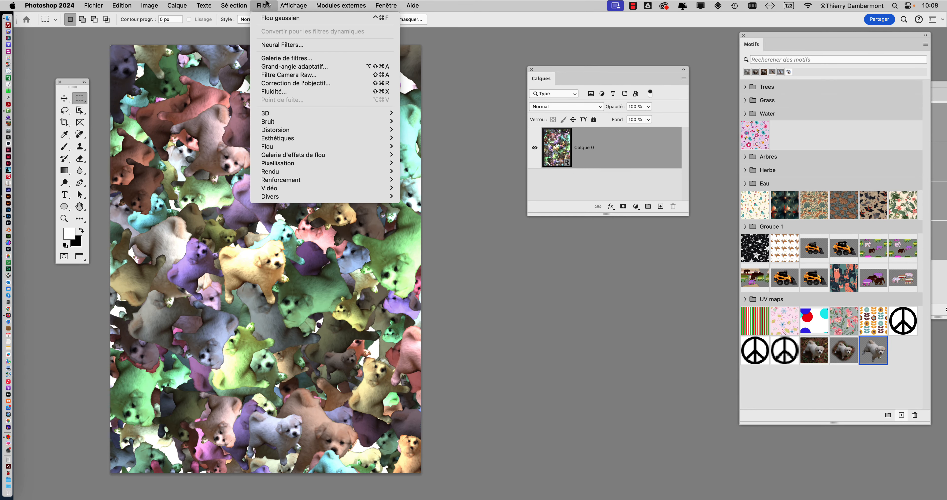
{"action": "mouse_move", "coordinate": [298, 183]}
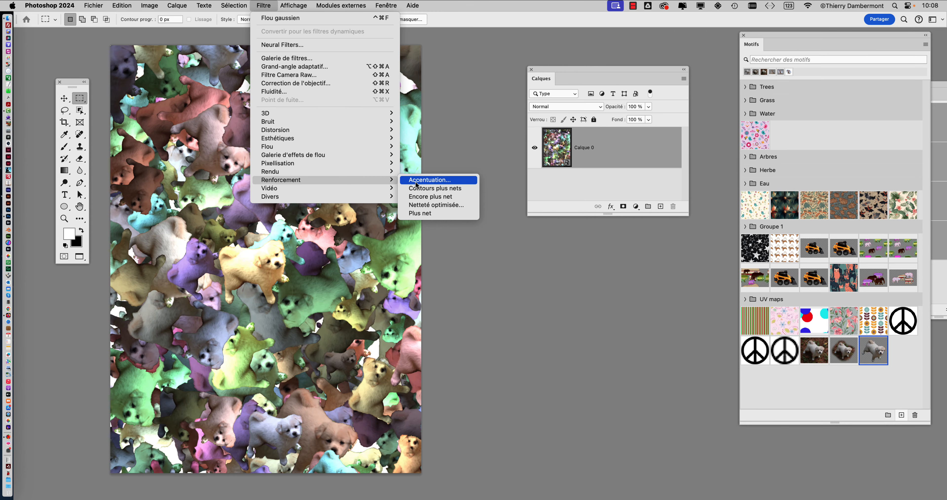
{"action": "left_click", "coordinate": [417, 180]}
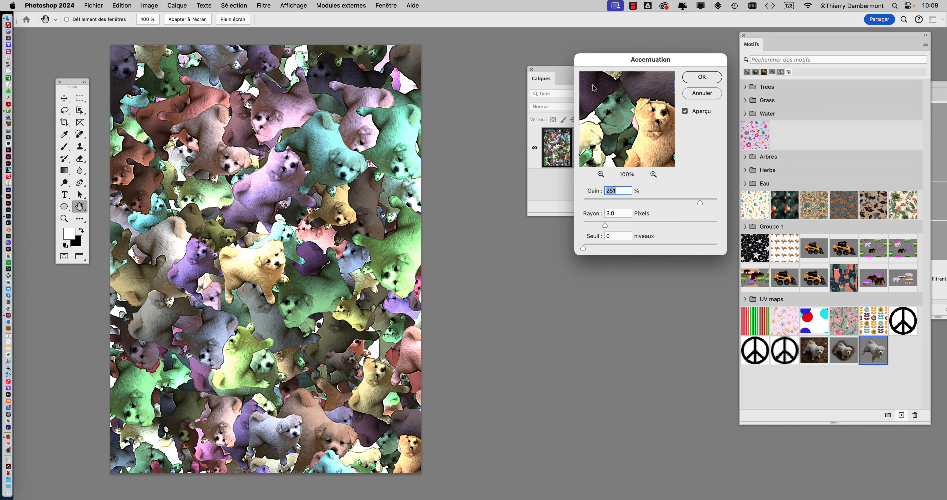
{"action": "left_click_drag", "start_coordinate": [604, 64], "coordinate": [521, 111]}
{"action": "scroll", "coordinate": [334, 220], "scroll_direction": "up", "scroll_amount": 3}
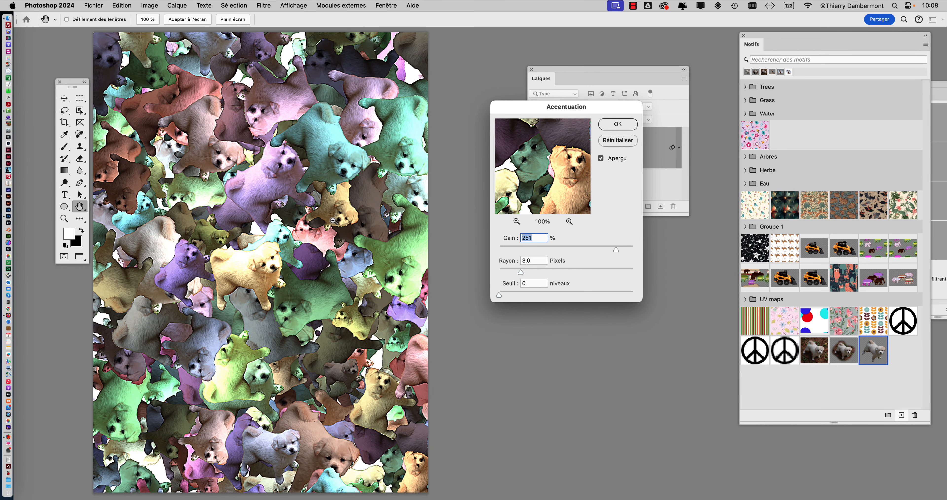
{"action": "scroll", "coordinate": [333, 220], "scroll_direction": "up", "scroll_amount": 2}
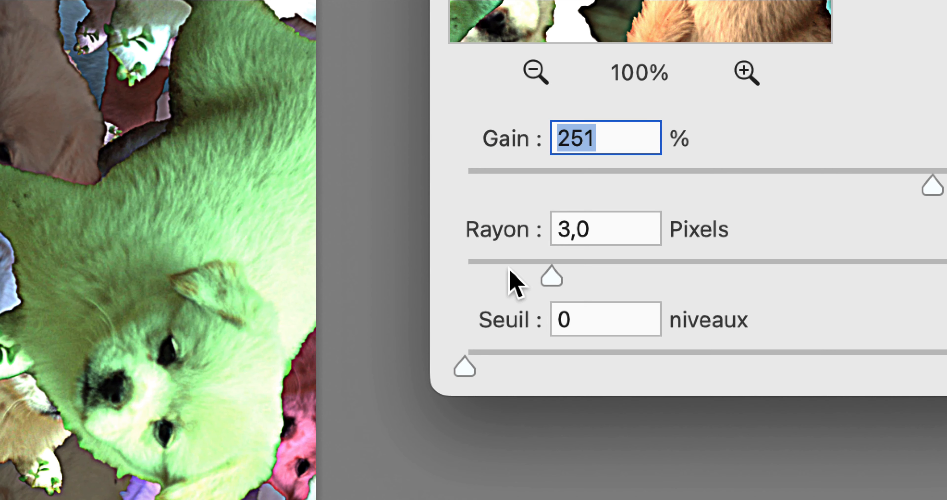
{"action": "left_click_drag", "start_coordinate": [511, 273], "coordinate": [479, 271]}
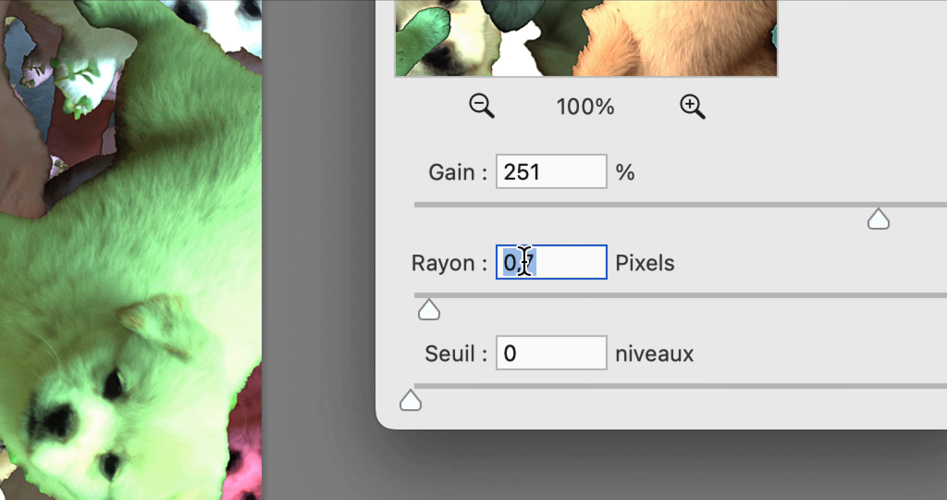